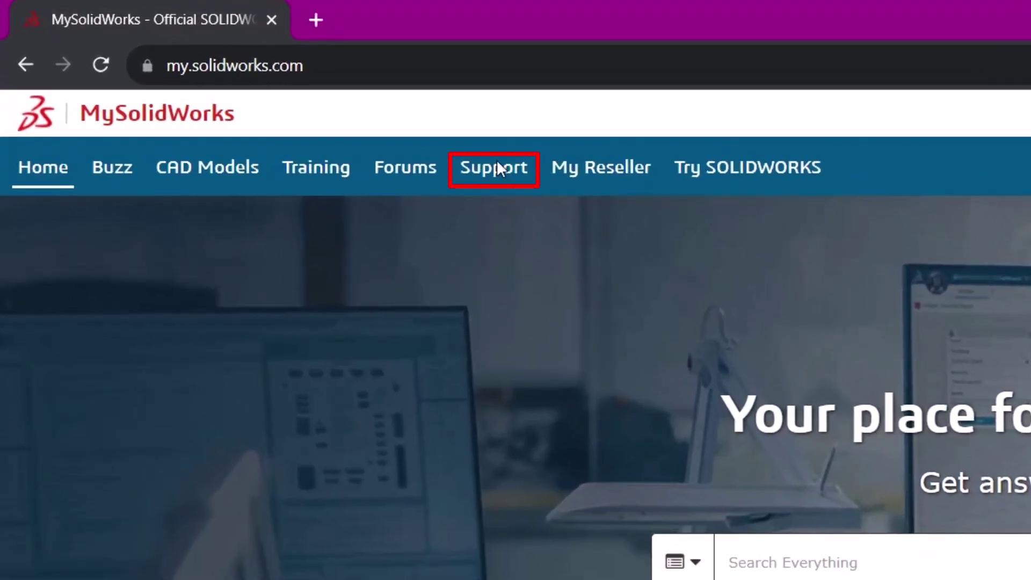
Step: Go to MySolidWorks Support's Desktop Solutions section to reach SOLIDWORKS Downloads
click(497, 159)
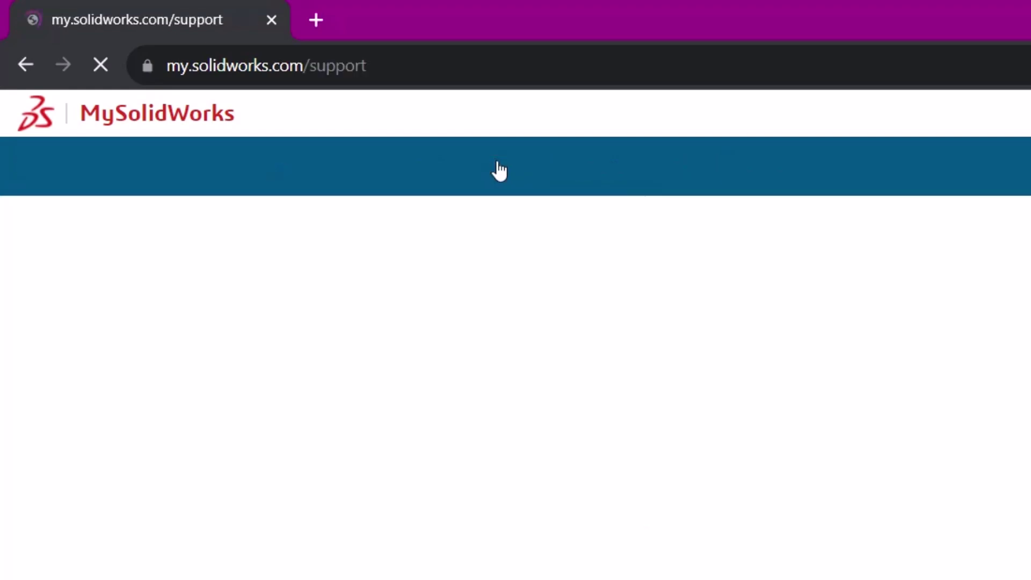
scroll(569, 258, down, 2)
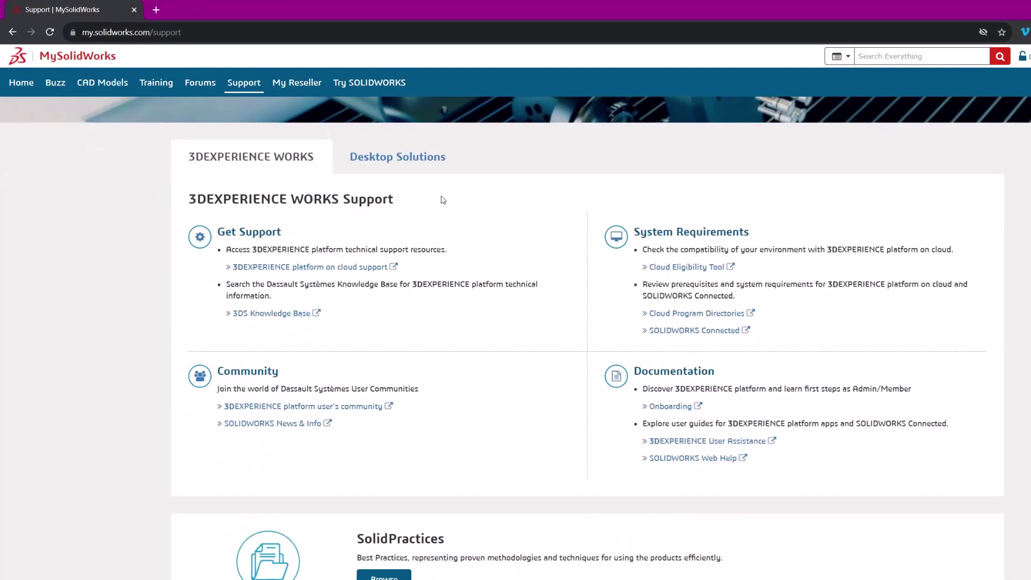
click(398, 158)
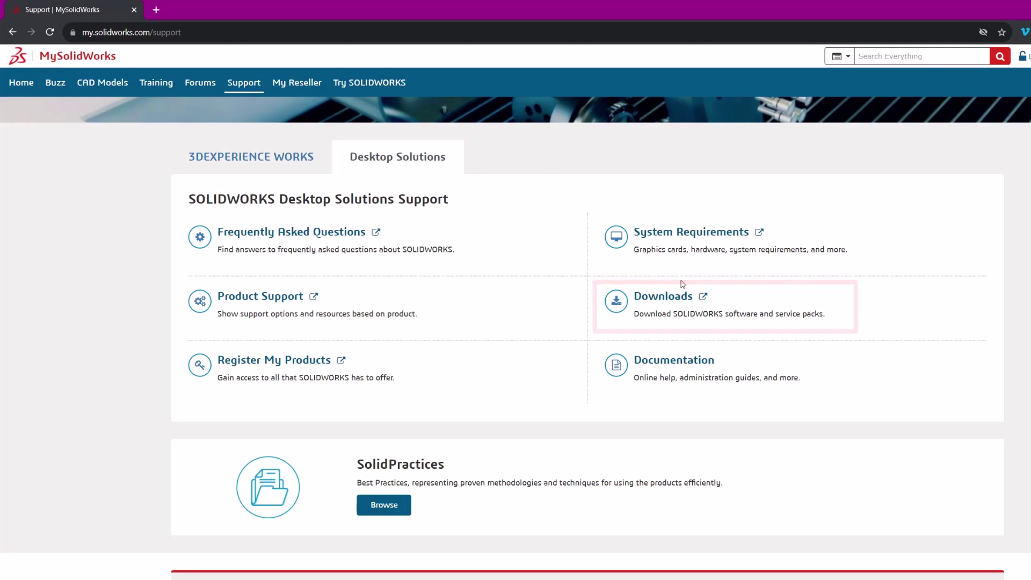
Step: Go to the SOLIDWORKS software Downloads page and sign in for download access
click(685, 296)
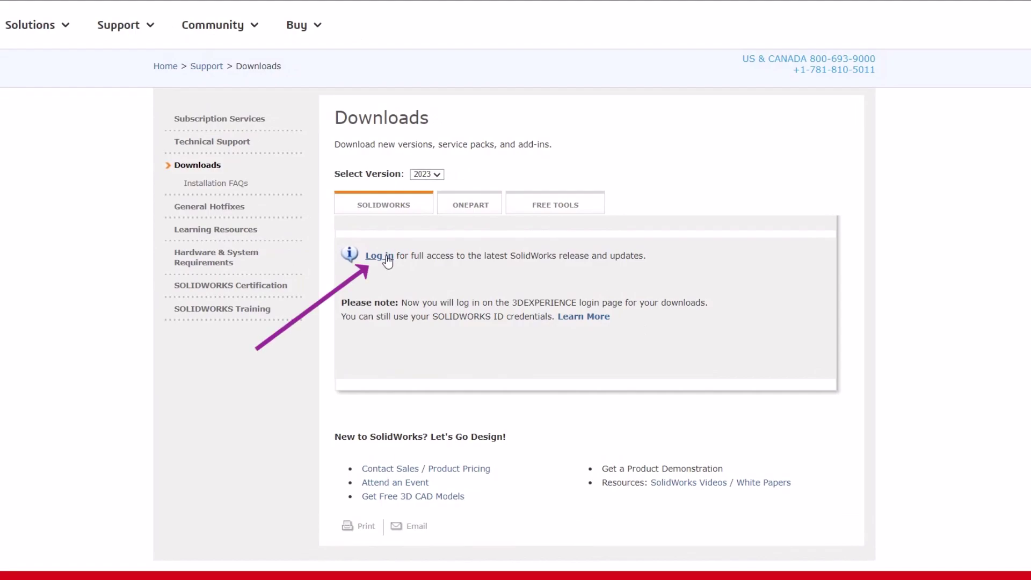
click(385, 258)
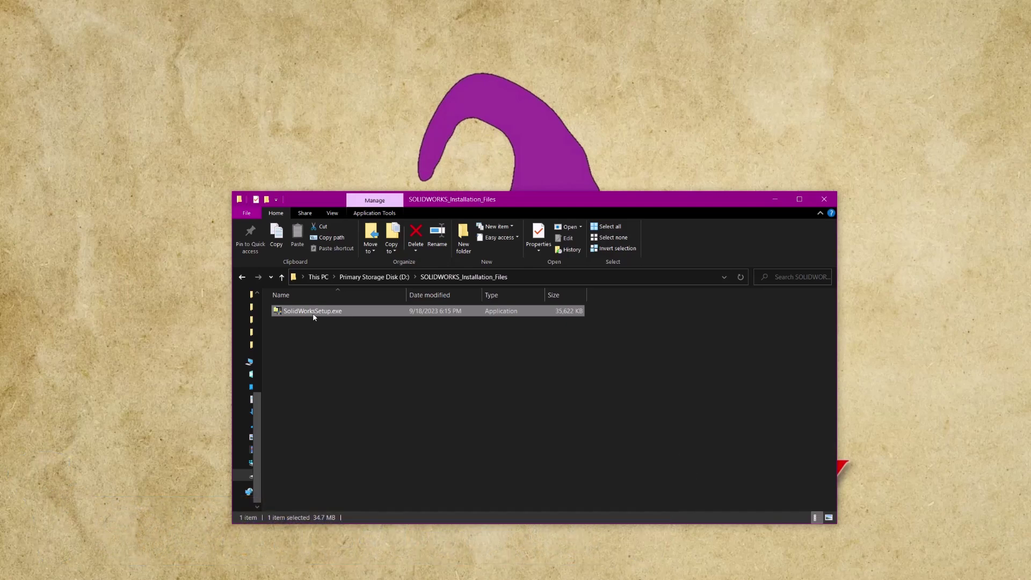
Step: Run SolidWorksSetup.exe as administrator from its context menu
right_click(313, 317)
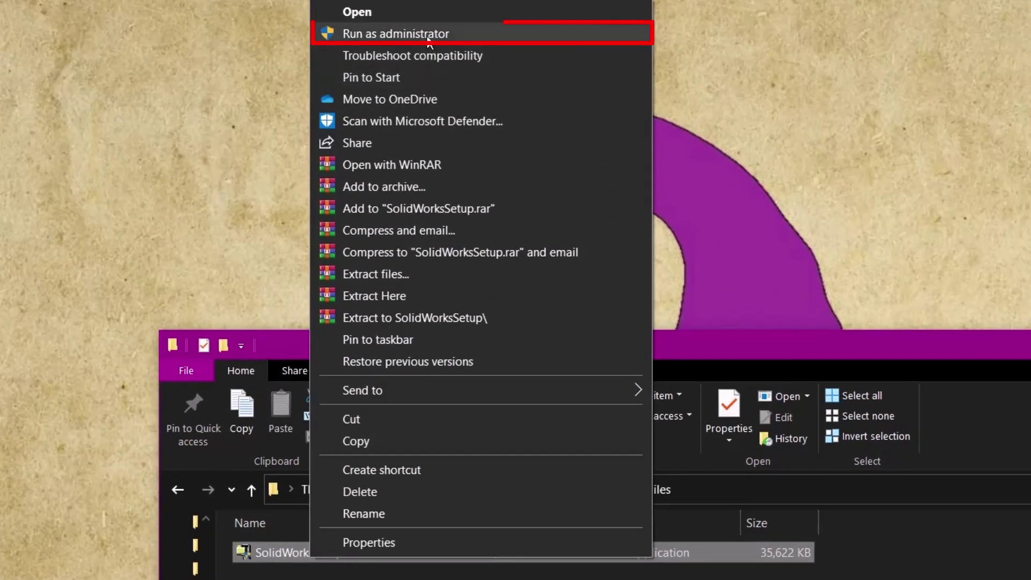
click(427, 38)
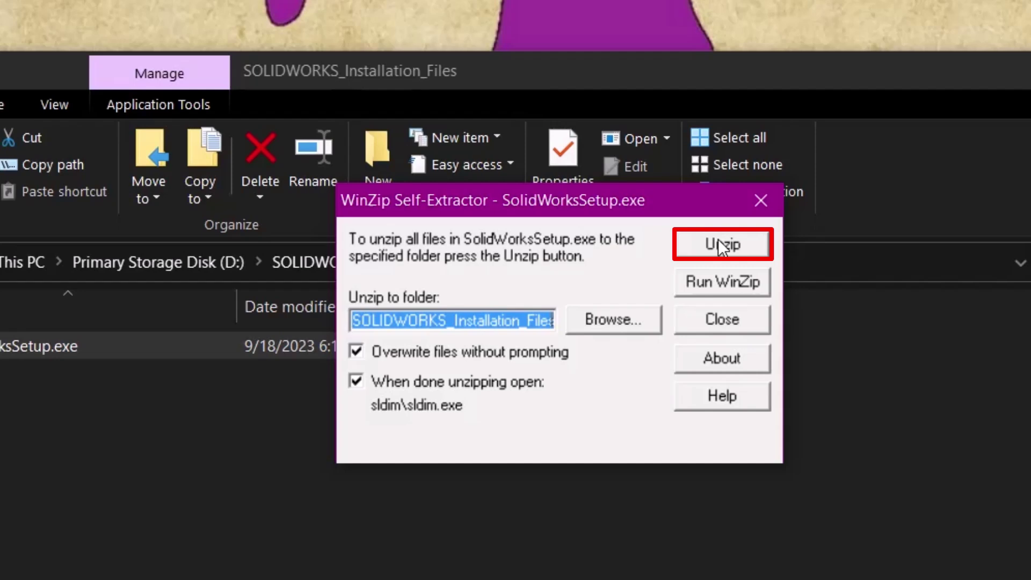
Step: Unzip the 149 installation files into SOLIDWORKS_Installation_Files and dismiss the success message
click(722, 247)
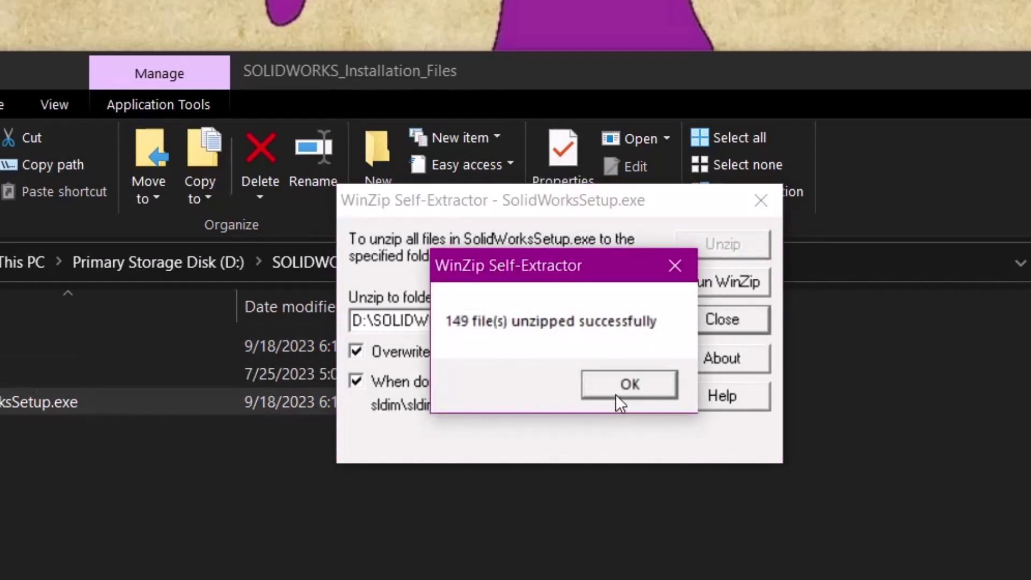
click(616, 394)
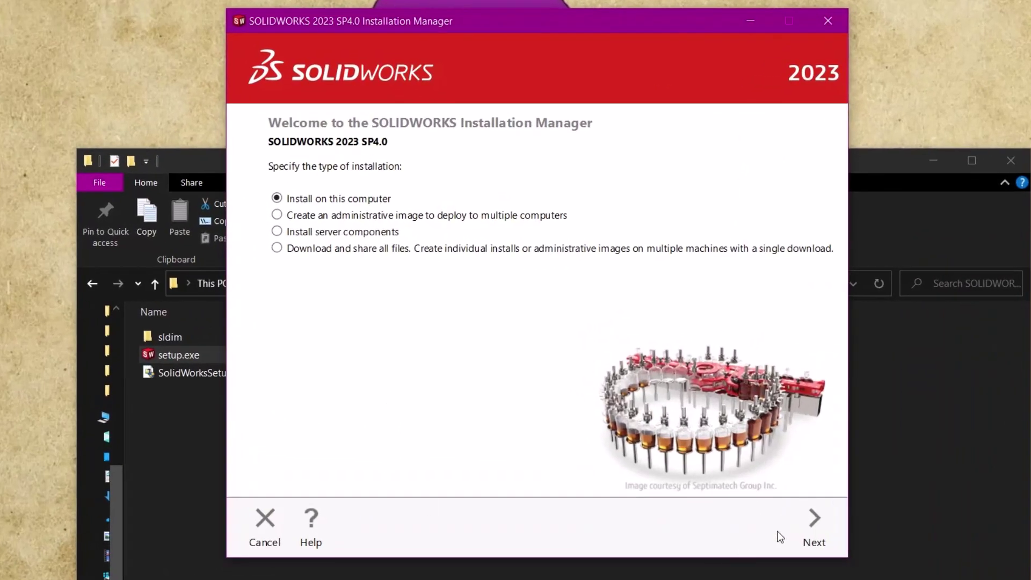
Step: Continue with 'Install on this computer' past the serial numbers page
click(815, 526)
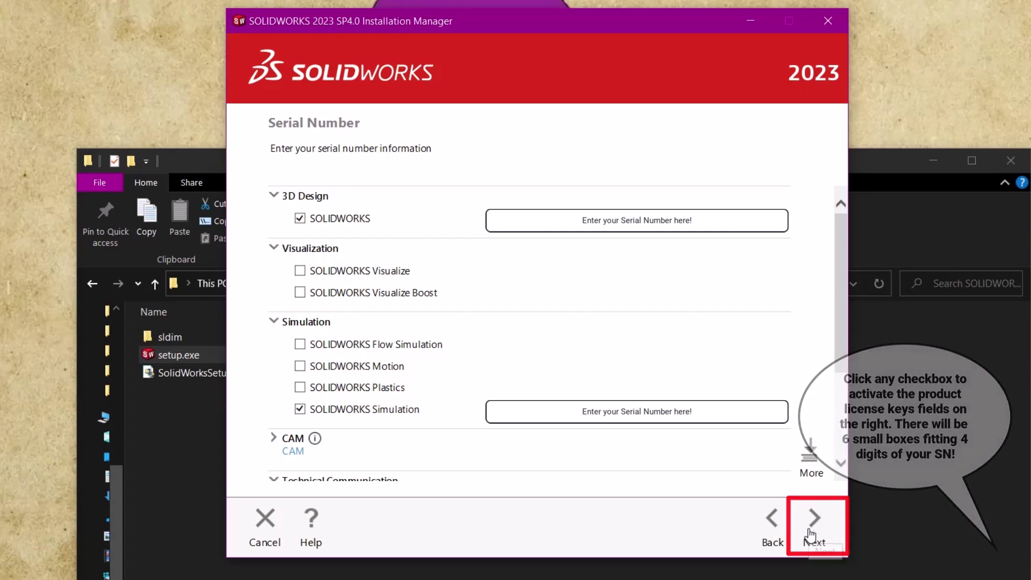
Step: Reach the installation summary and accept the SOLIDWORKS license agreement
click(811, 534)
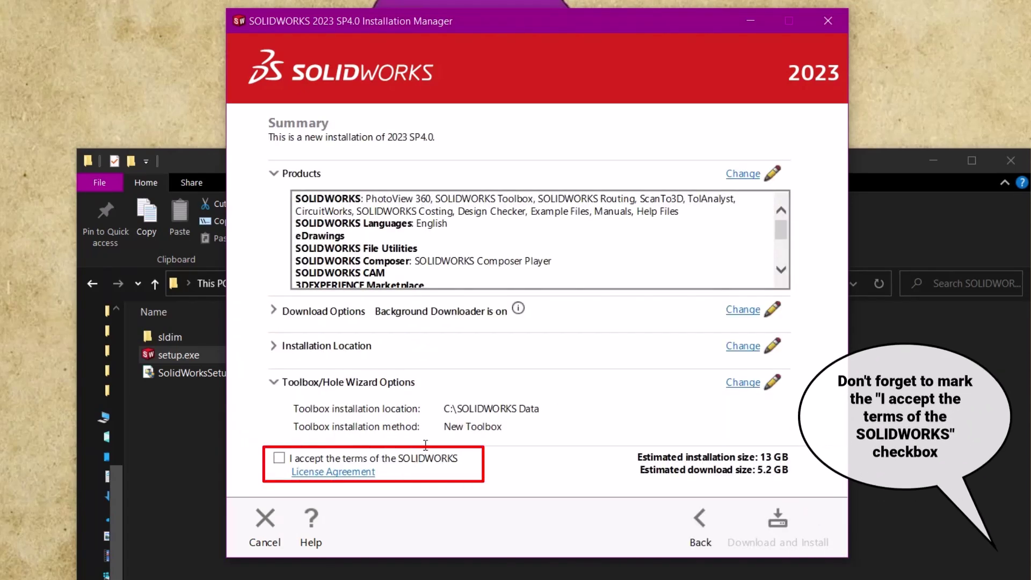
click(272, 463)
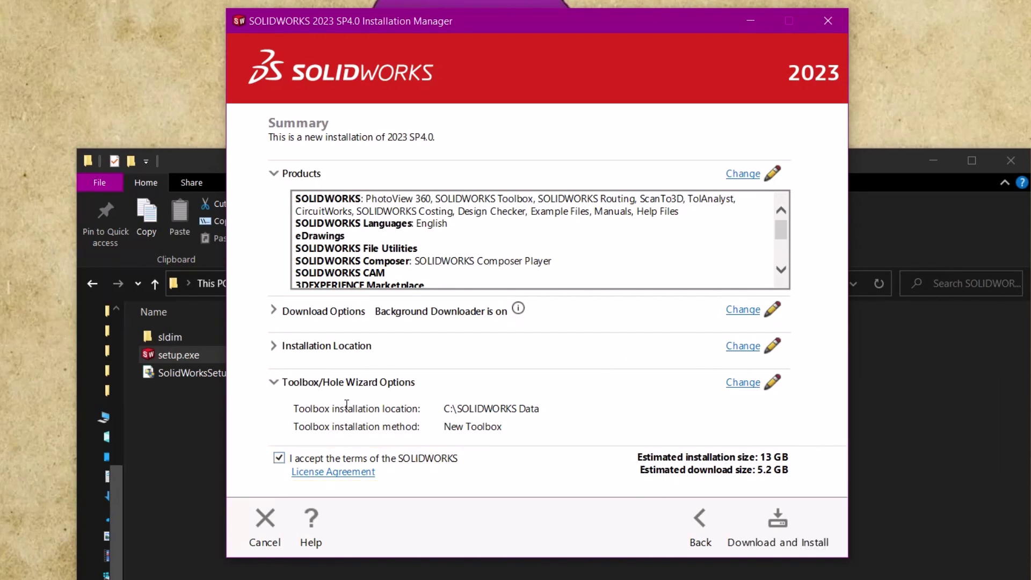
click(274, 382)
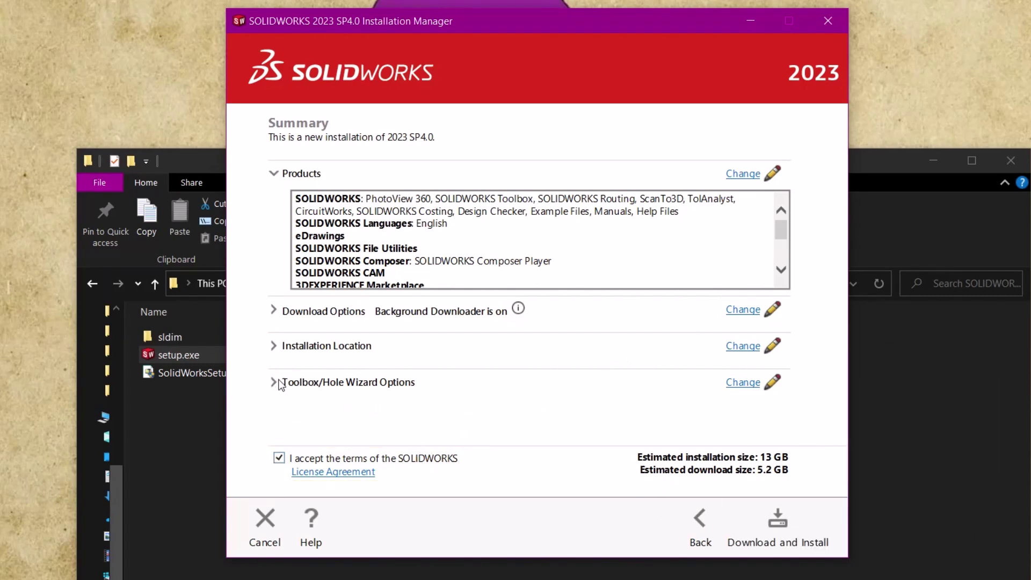
Step: Review Installation Location and Toolbox/Hole Wizard options, keep defaults, and start Download and Install
click(744, 349)
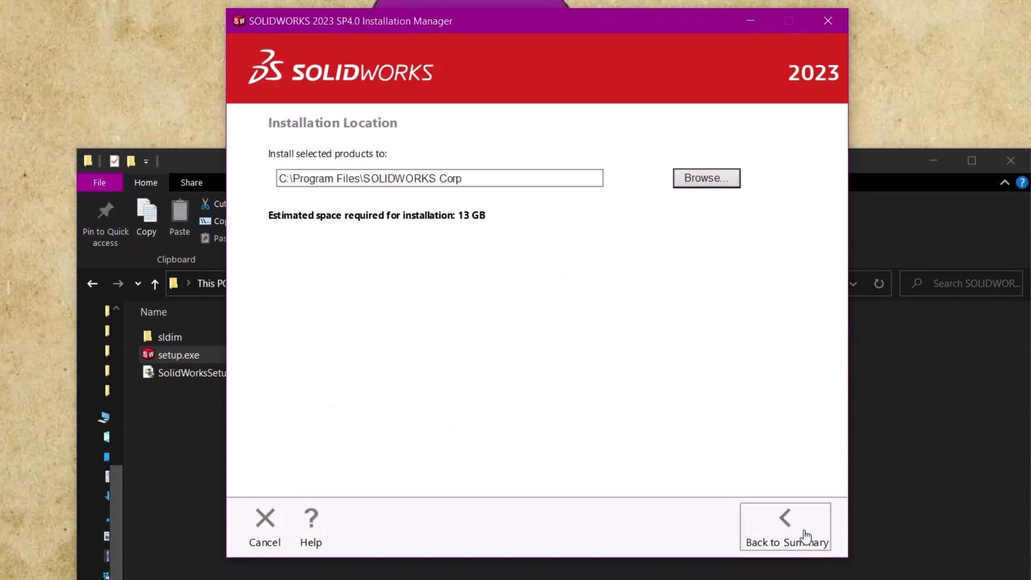
click(785, 531)
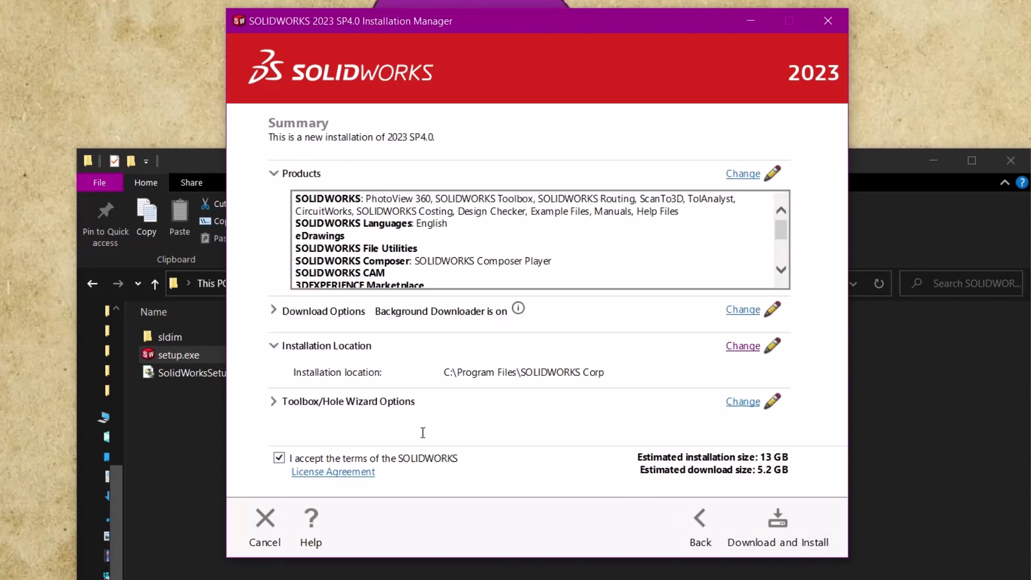
click(740, 402)
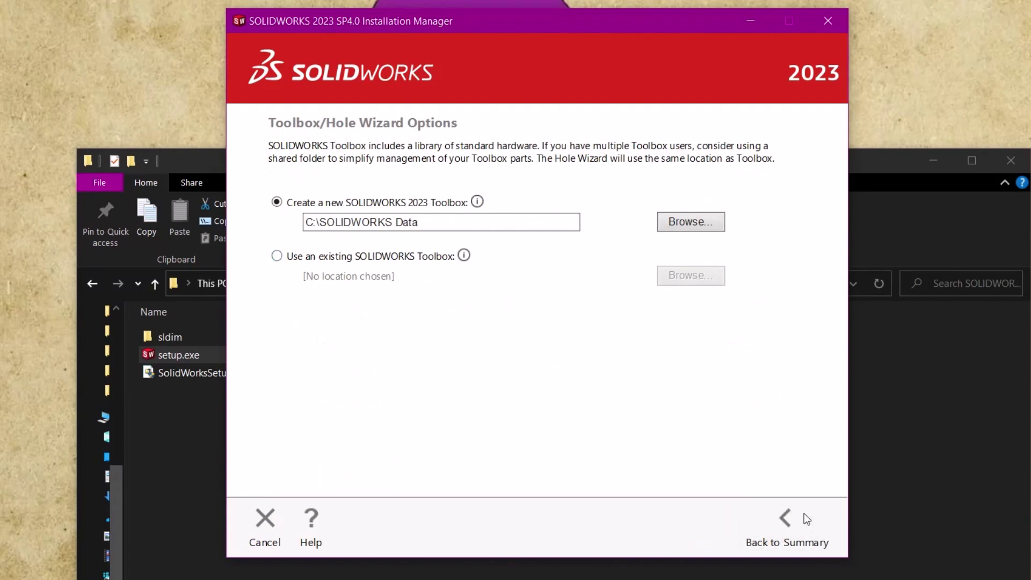
click(784, 527)
click(741, 403)
click(784, 528)
scroll(632, 399, down, 1)
click(790, 521)
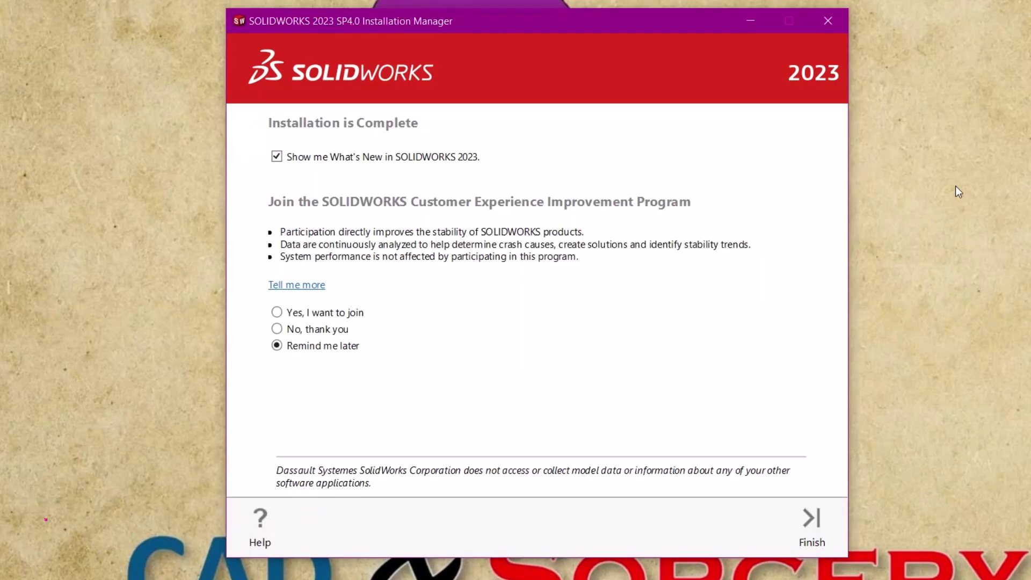
Step: Join the Customer Experience Improvement Program, disable What's New, and finish the installation
click(276, 313)
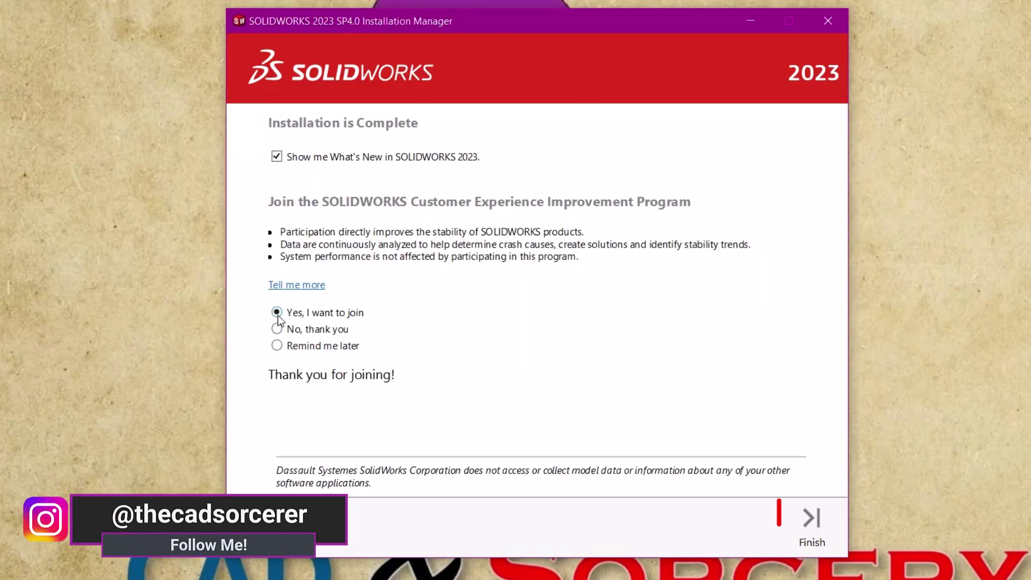
click(276, 158)
click(810, 527)
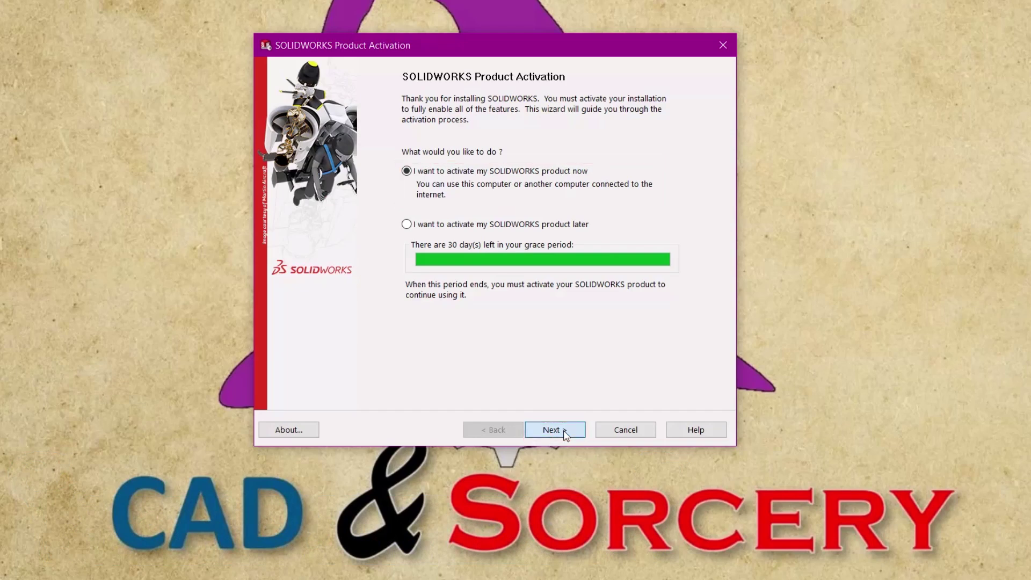
Step: Activate now, select all three products, activate automatically over the Internet, and close the wizard
click(563, 432)
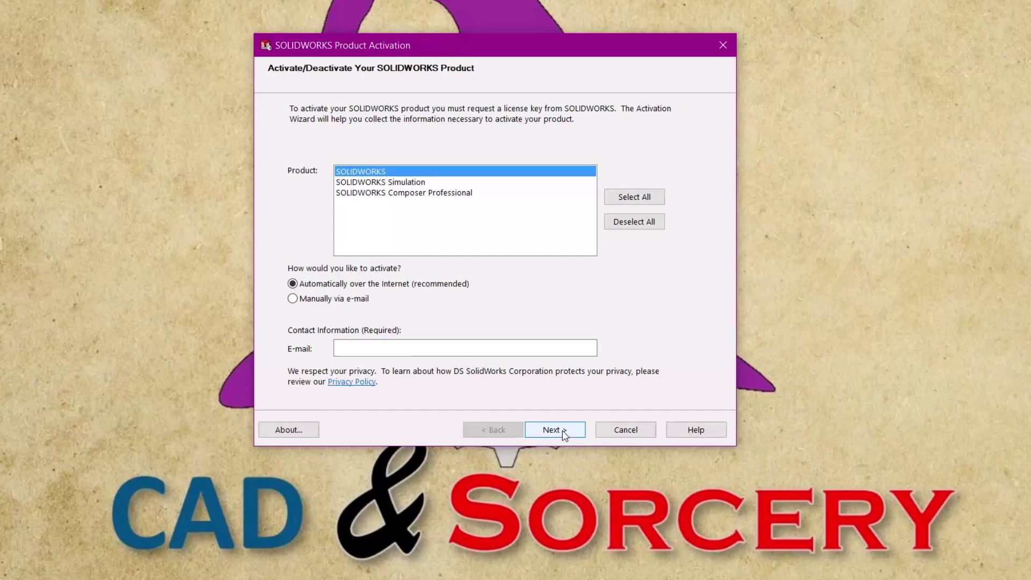
click(628, 198)
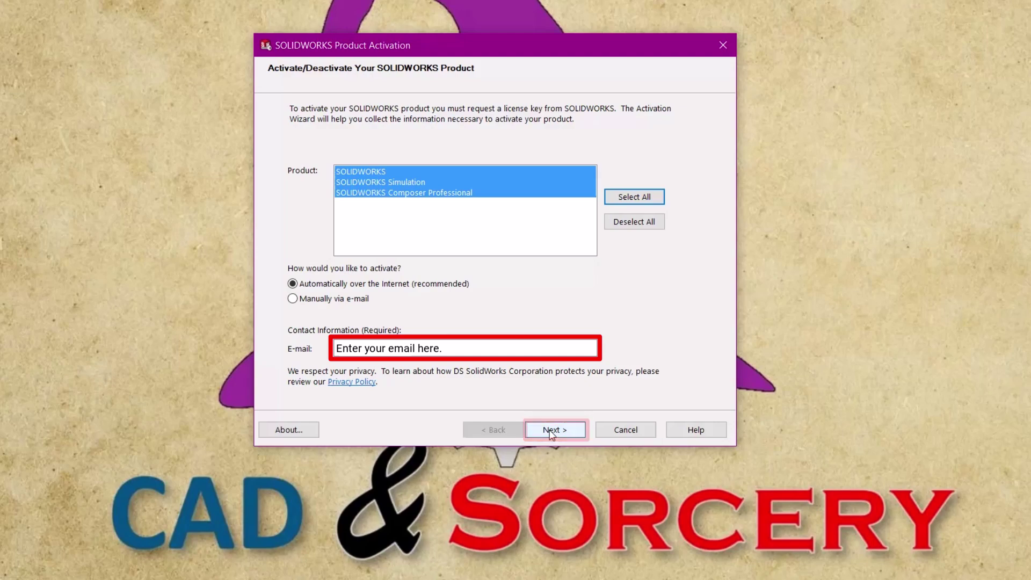
click(552, 431)
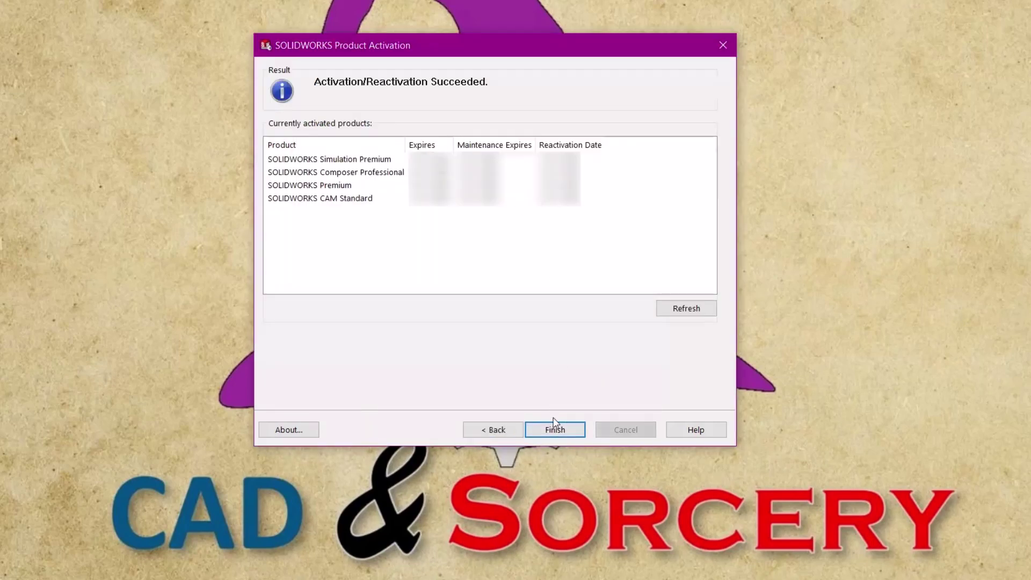
click(564, 430)
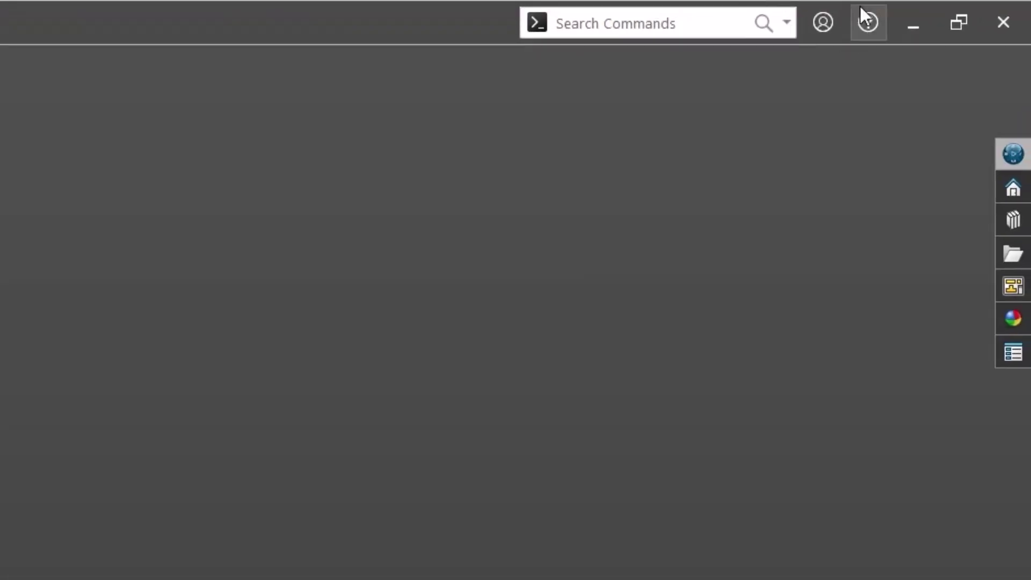
Step: Via Help > Licenses > Deactivate, select all three products and deactivate them over the Internet
click(866, 21)
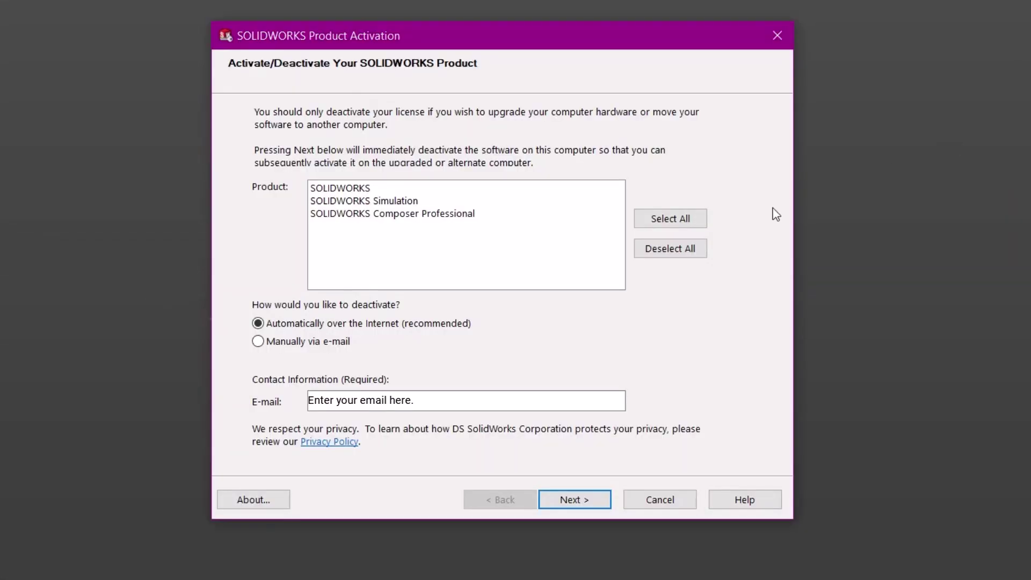
click(689, 218)
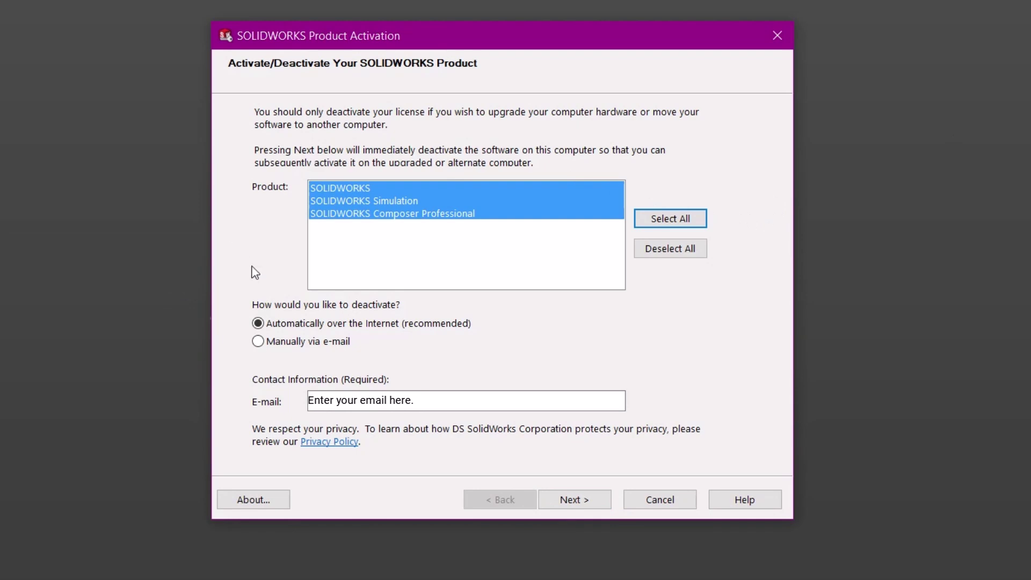
click(562, 500)
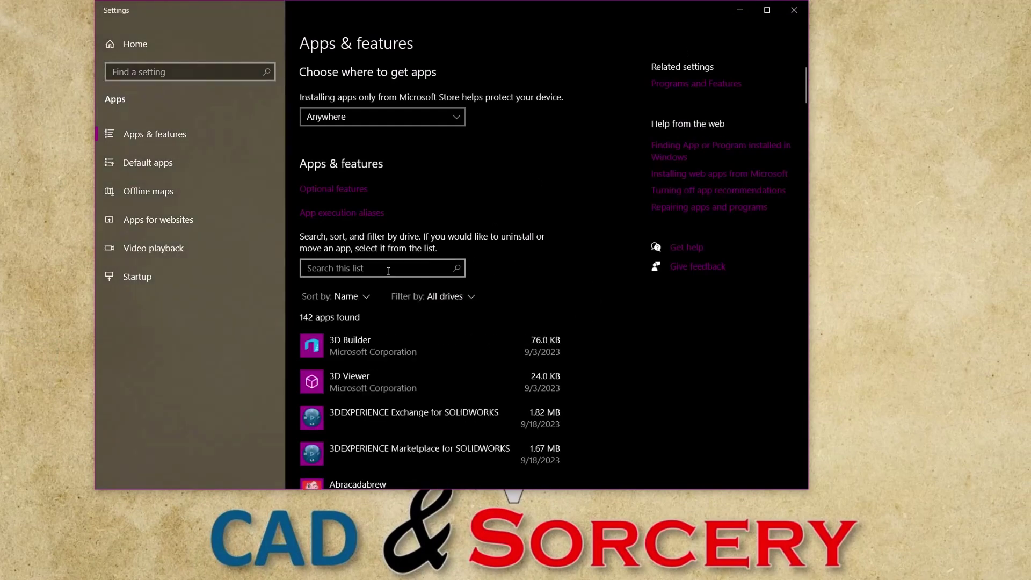
Step: Search installed apps for 'solidworks' and select SOLIDWORKS 2023 SP04 to modify it
click(376, 266)
text(solidworks)
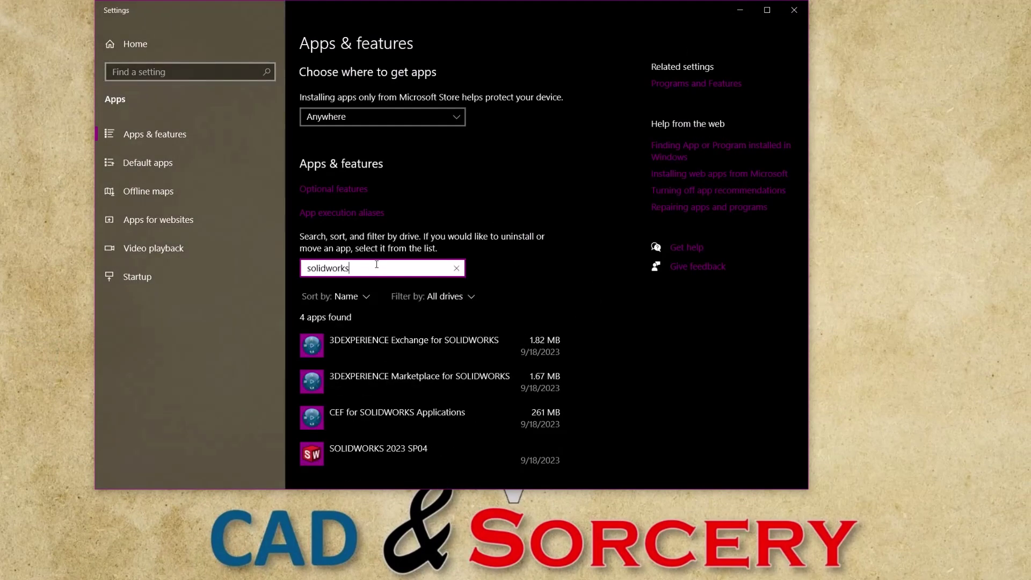
click(389, 457)
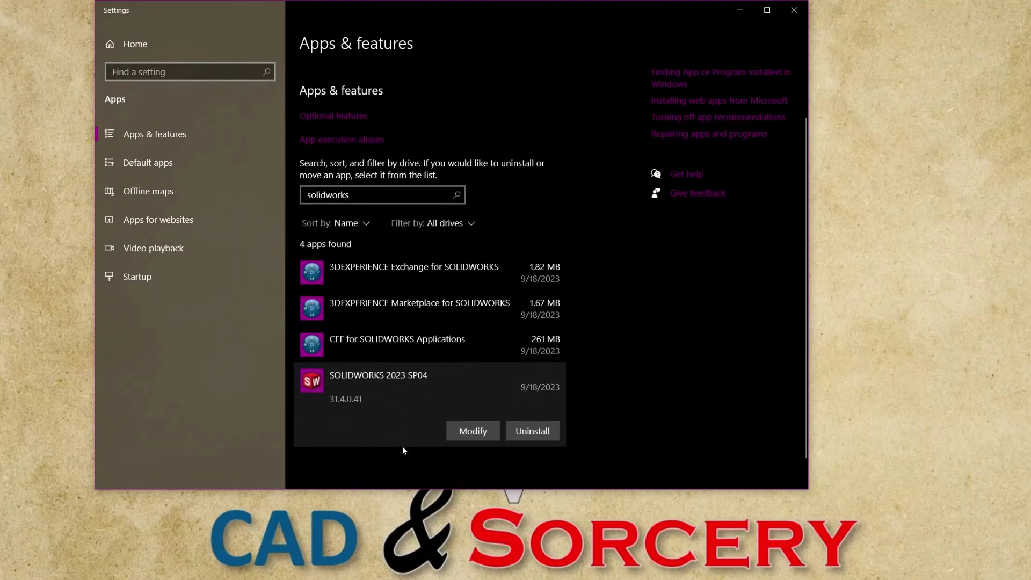
Step: Choose to modify the installation and advance past Serial Number and Product Selection
click(475, 431)
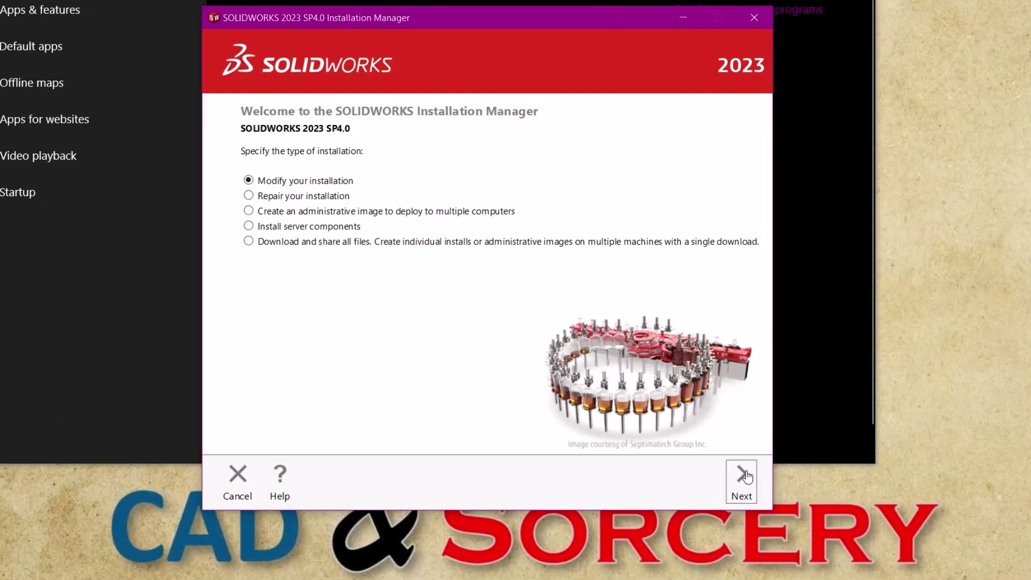
click(743, 477)
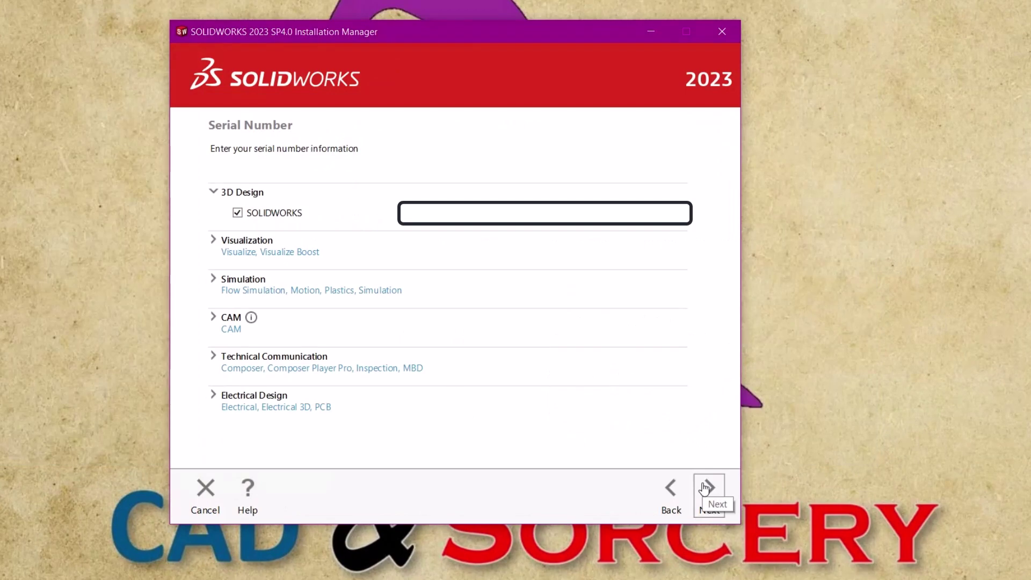
click(705, 487)
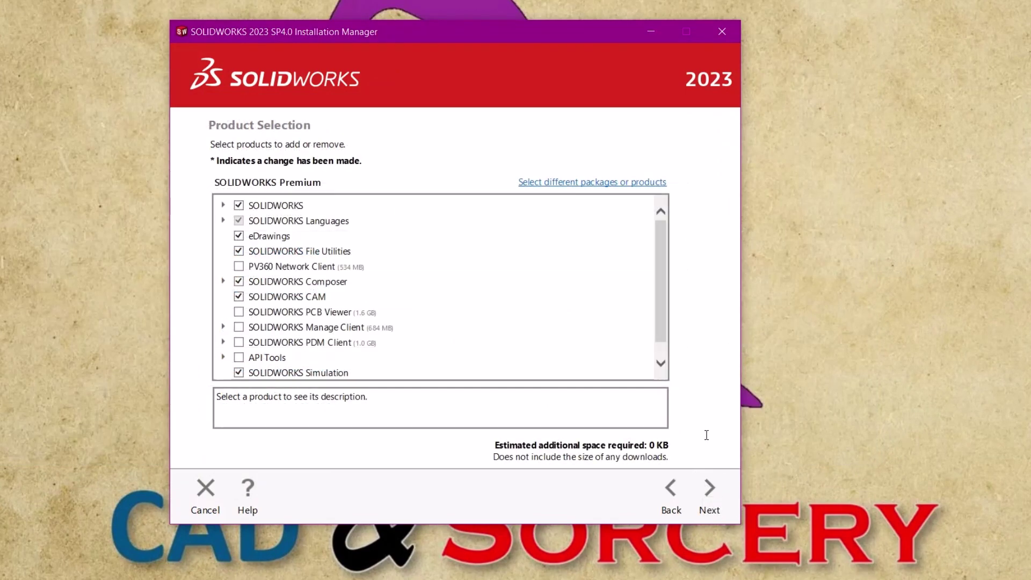
click(713, 503)
Step: Inspect the products-to-add and products-to-remove Change links, returning to the summary each time
click(214, 171)
click(214, 172)
click(213, 234)
click(644, 172)
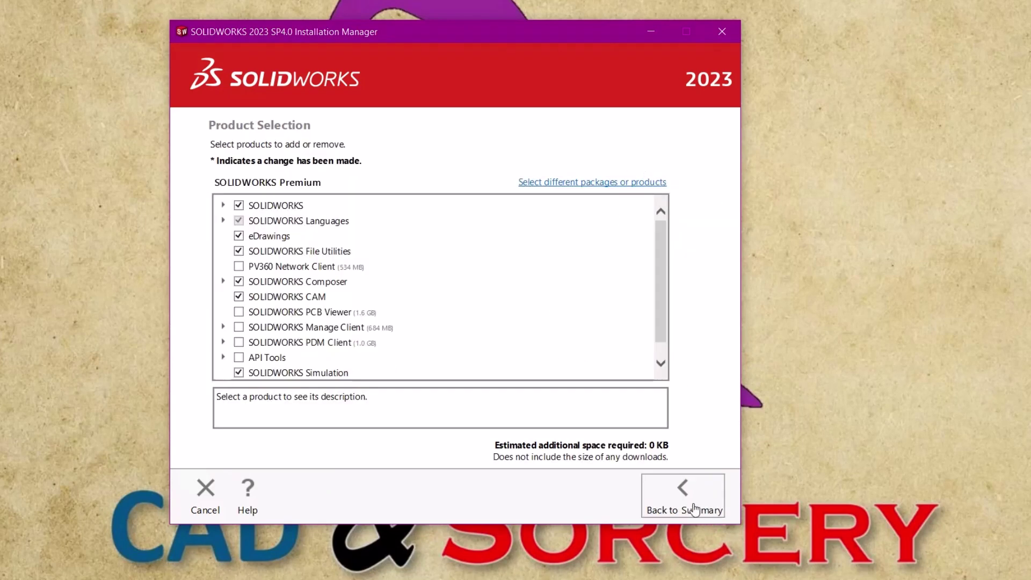
scroll(652, 242, down, 1)
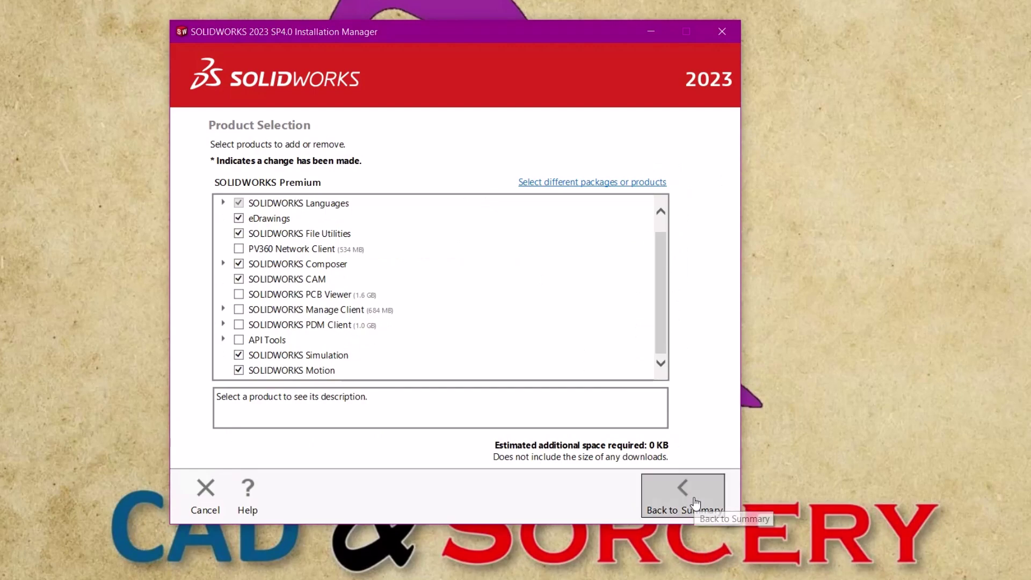
click(694, 503)
click(654, 231)
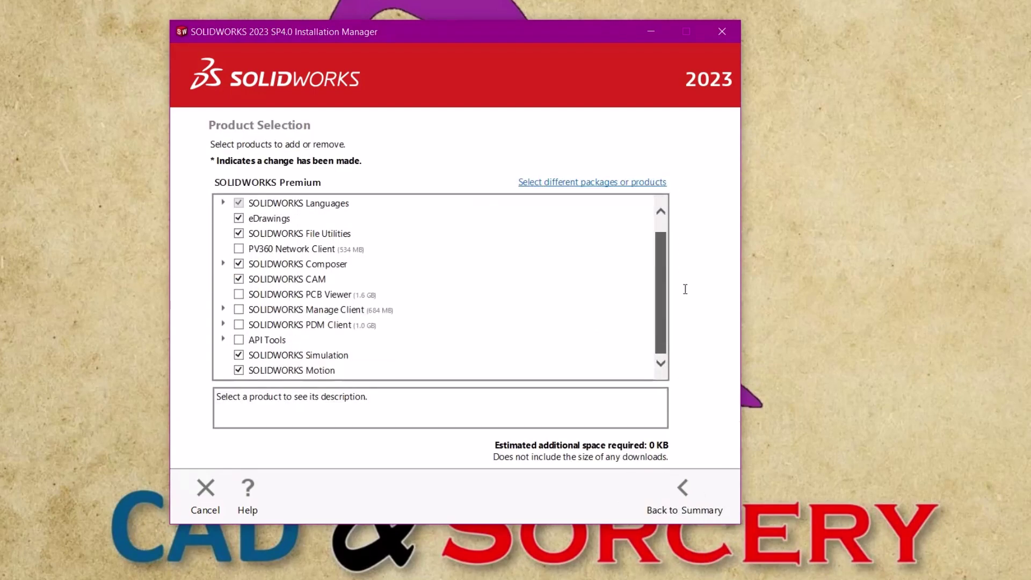
click(668, 494)
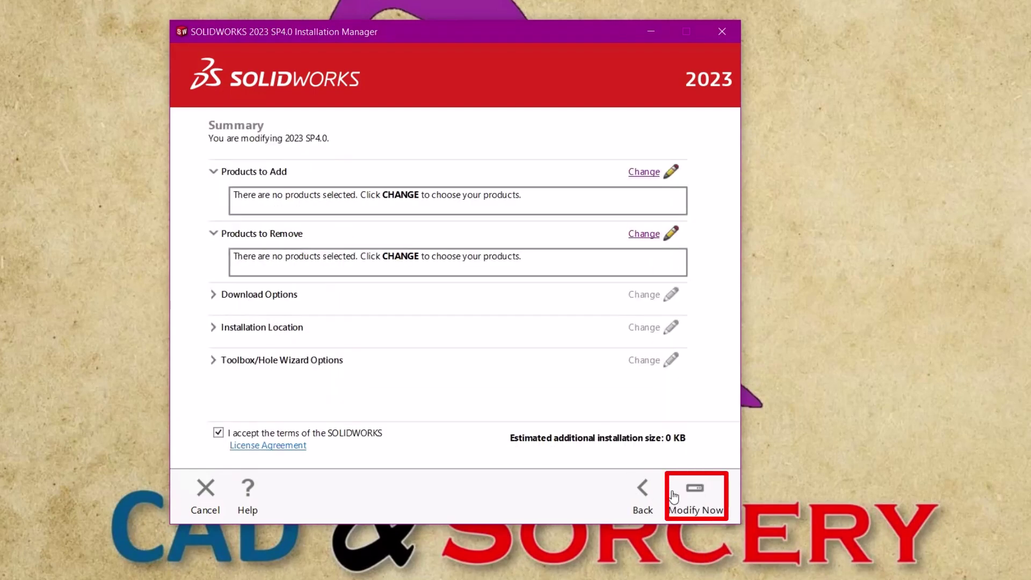